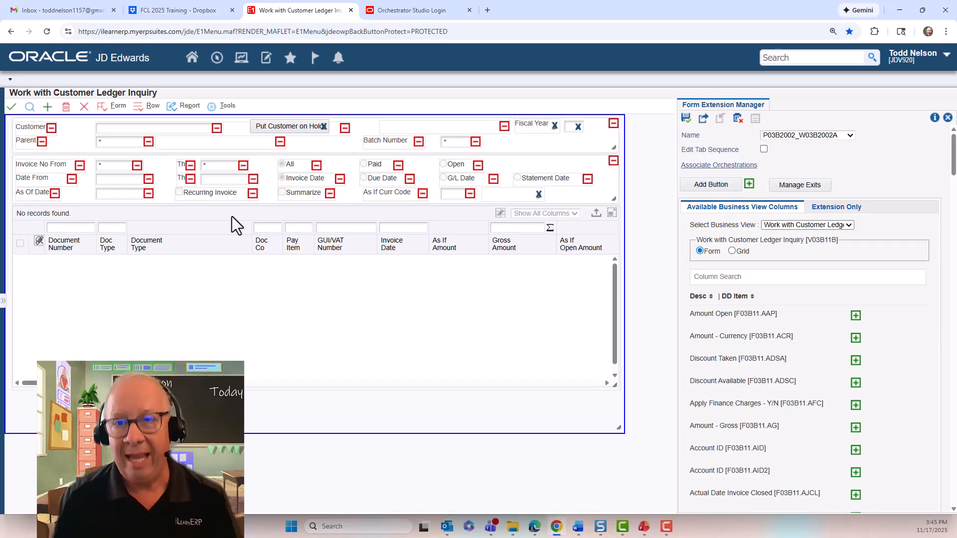
# Hide the As Of Date field, widen Invoice No From, and nudge the Summarize checkbox lower.
pyautogui.click(148, 179)
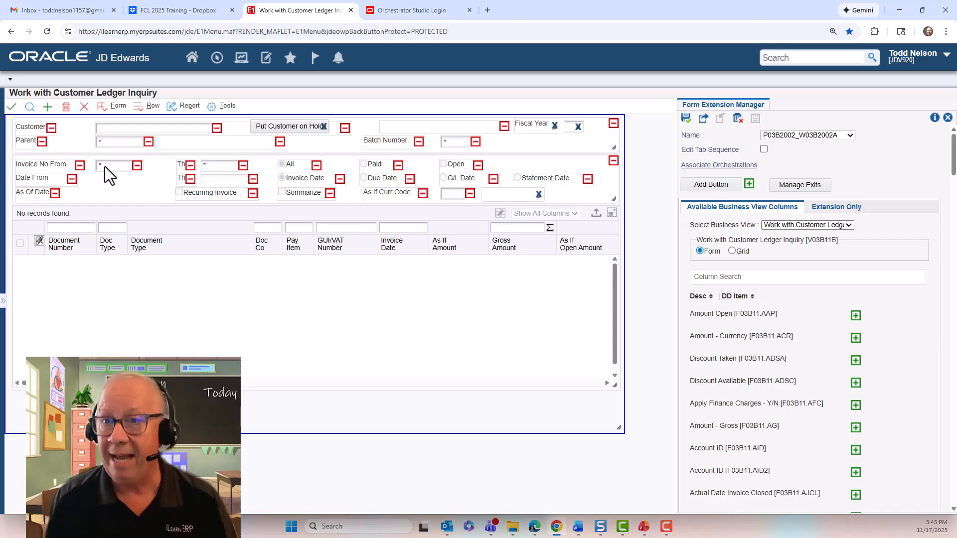
pyautogui.moveTo(142, 171); pyautogui.dragTo(164, 171)
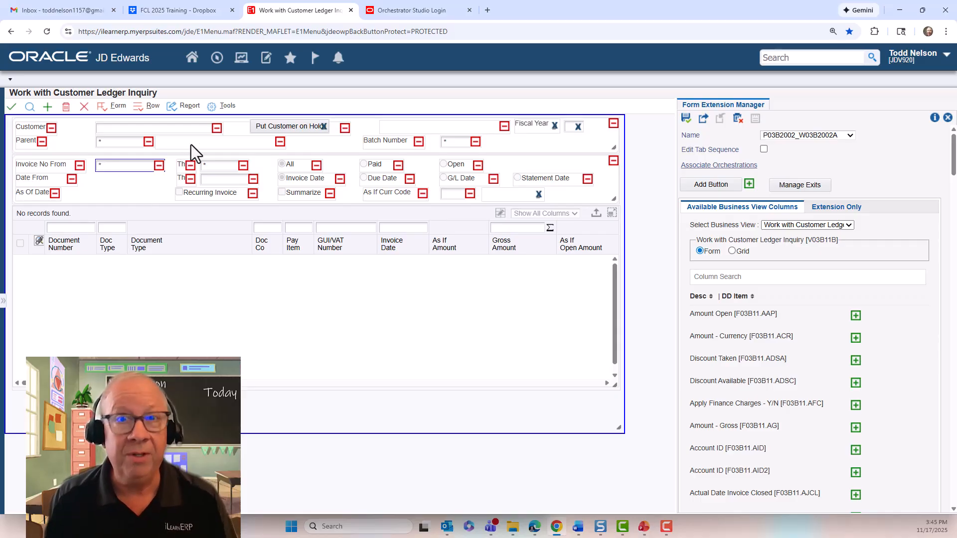
pyautogui.click(155, 129)
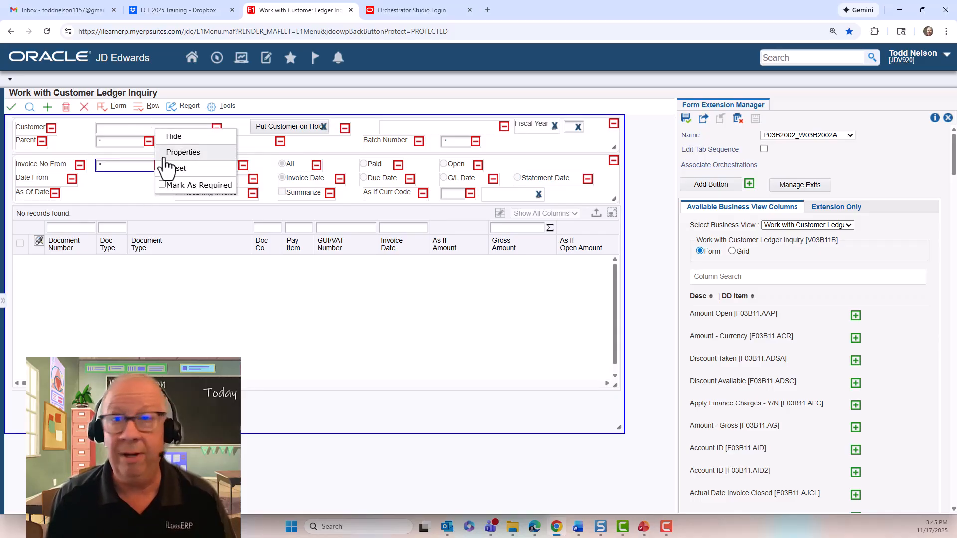
pyautogui.click(161, 290)
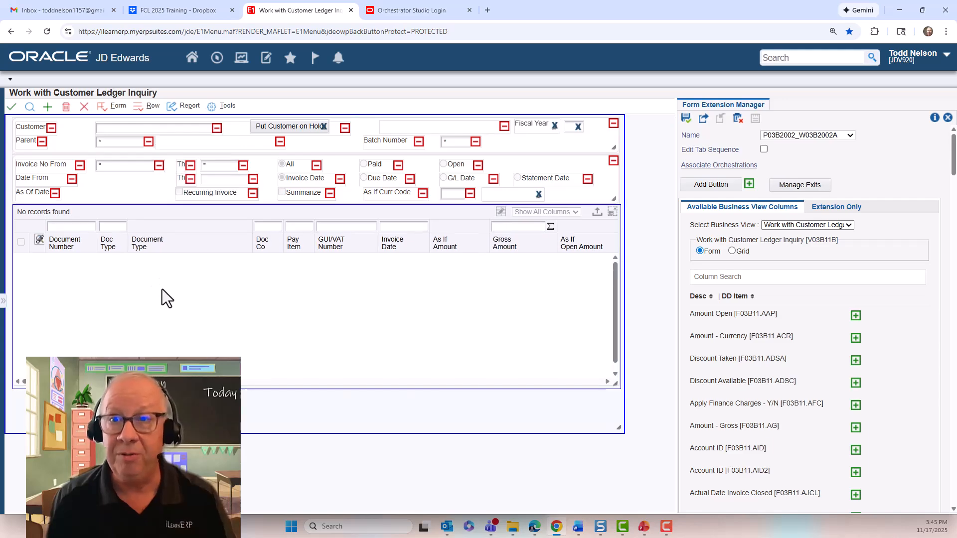
pyautogui.click(208, 182)
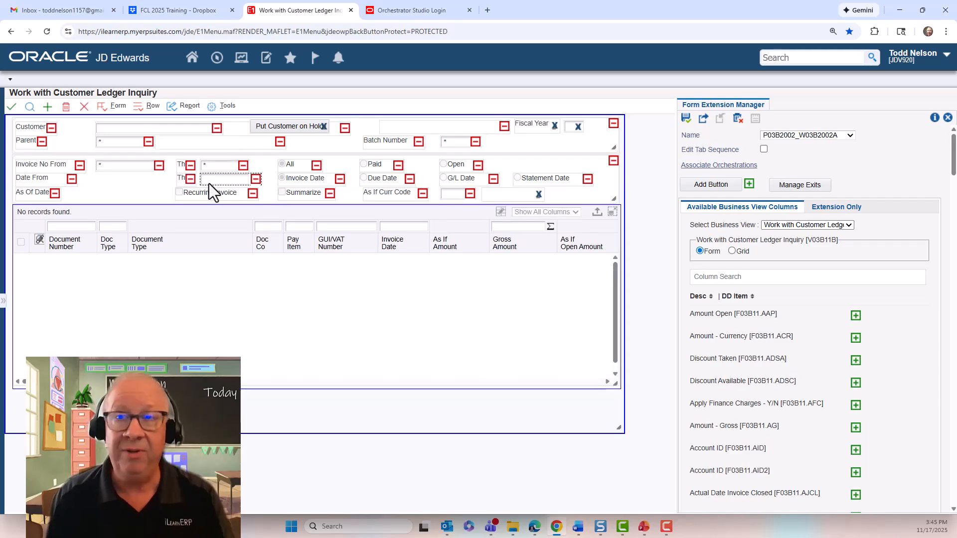
pyautogui.click(266, 240)
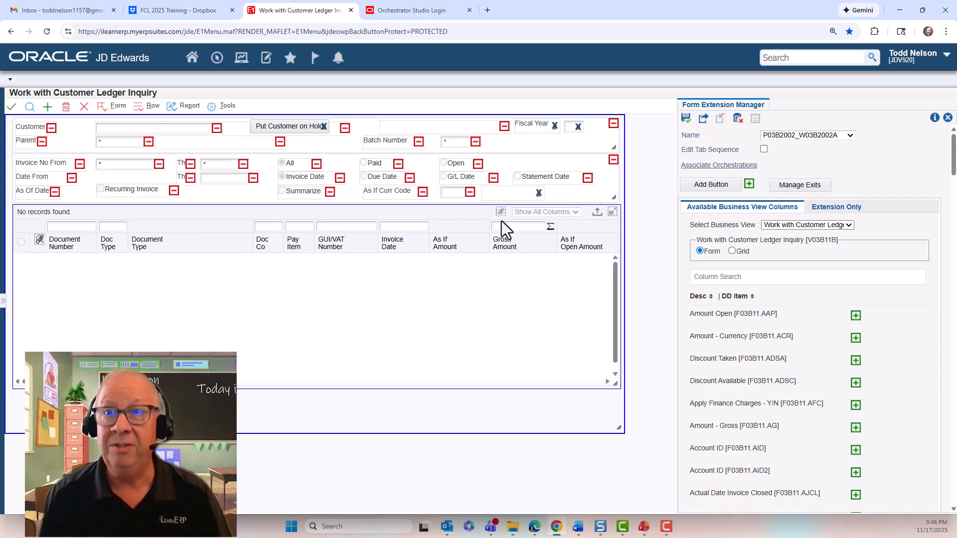
pyautogui.moveTo(303, 195)
pyautogui.mouseDown()
pyautogui.moveTo(246, 194)
pyautogui.moveTo(301, 198)
pyautogui.mouseUp()
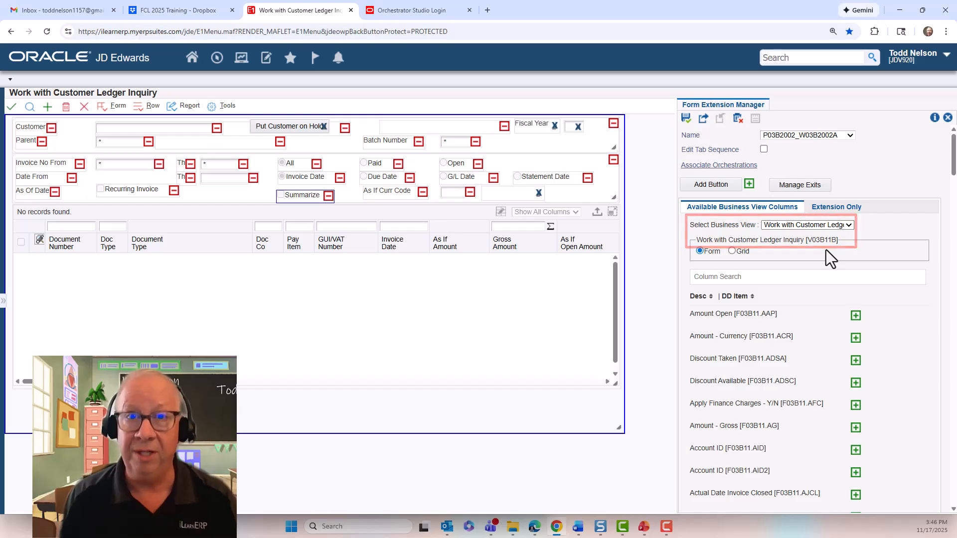
pyautogui.scroll(-7, 778, 354)
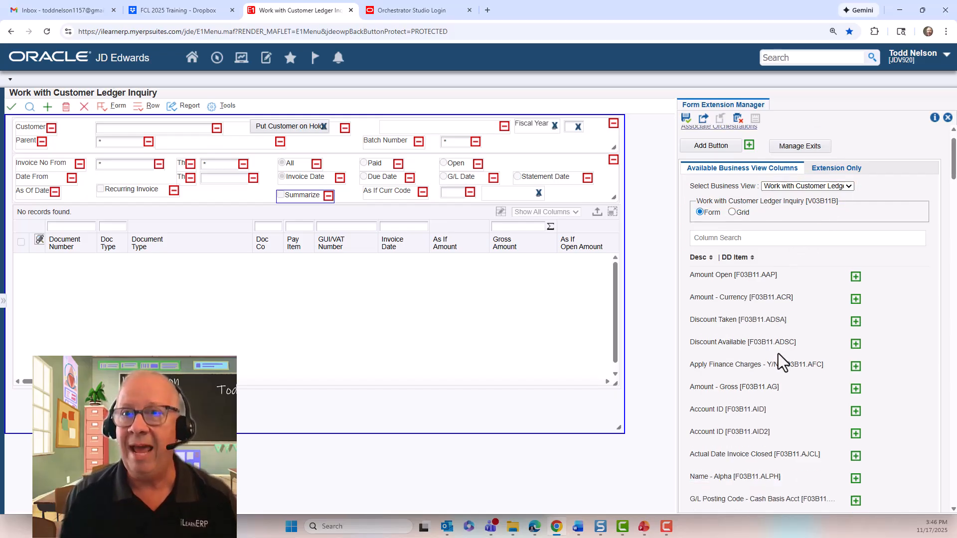
pyautogui.scroll(-3, 774, 356)
pyautogui.scroll(10, 777, 355)
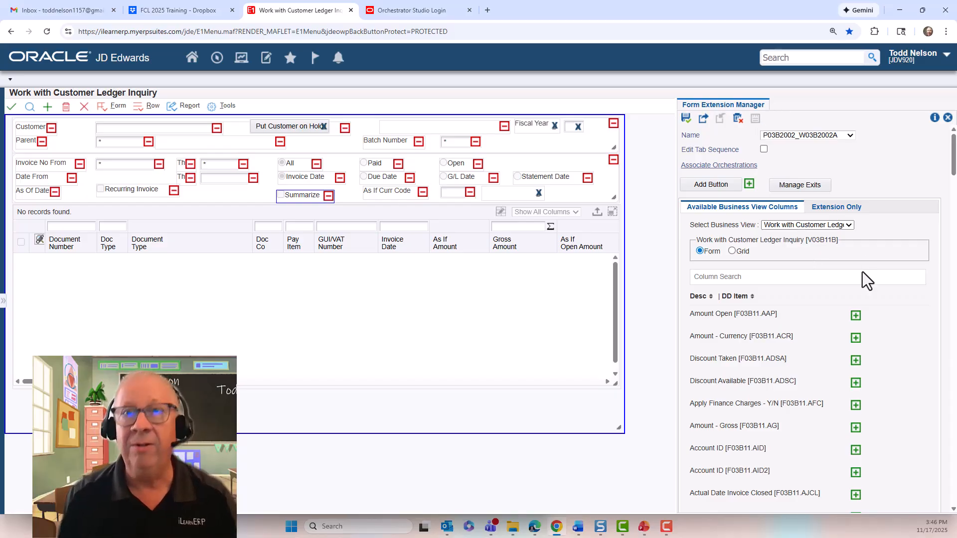
pyautogui.scroll(-15, 877, 345)
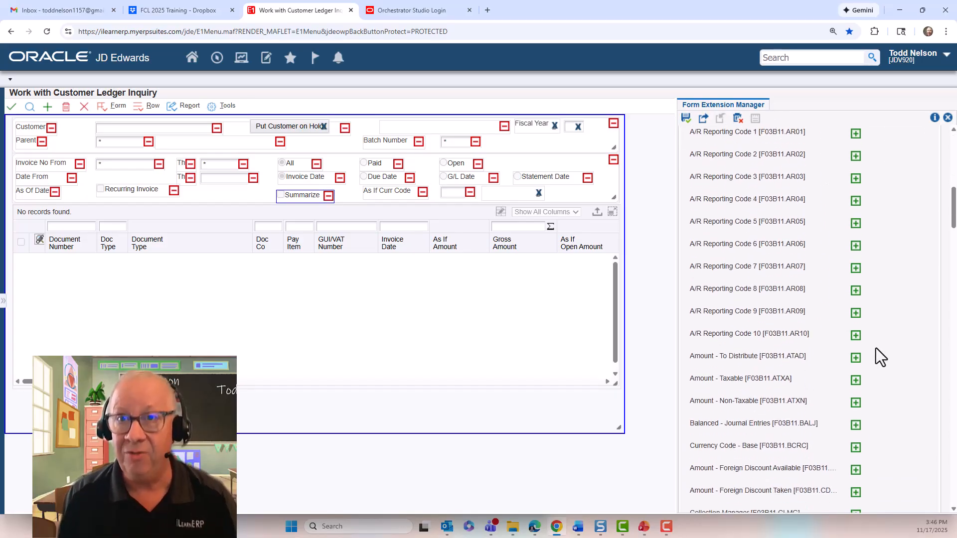
pyautogui.scroll(15, 878, 349)
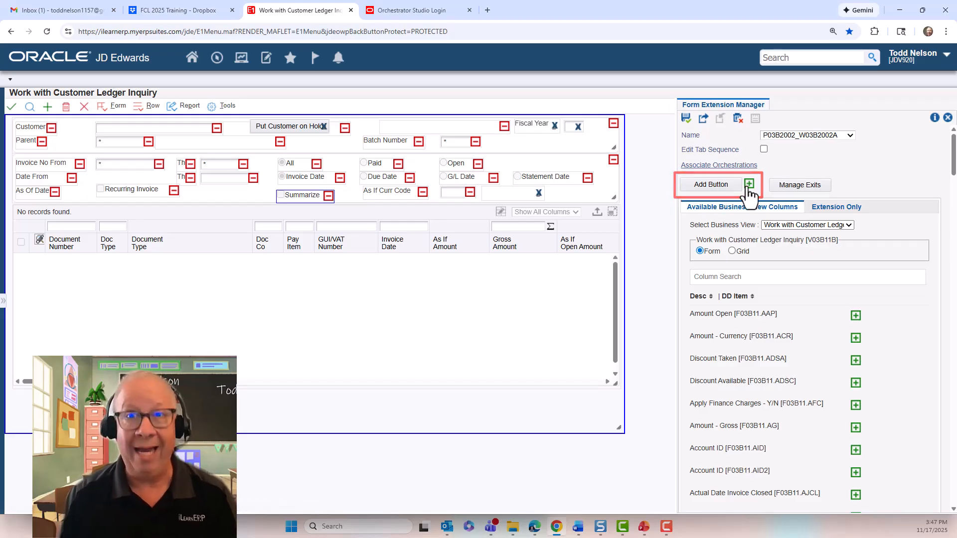
# Add a generic Button to the form header below Fiscal Year, beside Batch Number.
pyautogui.moveTo(748, 185); pyautogui.dragTo(576, 142)
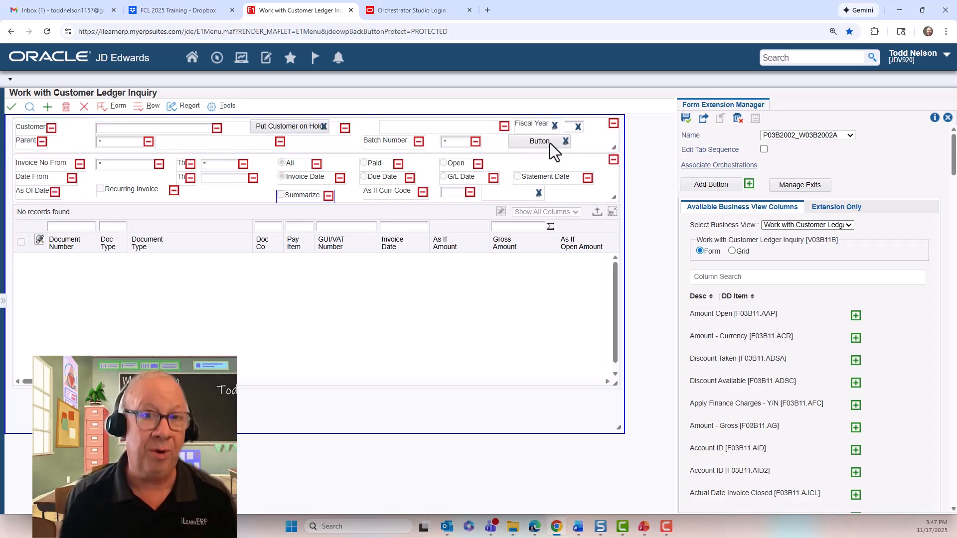
# Open Associate Orchestrations, move the dialog aside, and begin choosing the triggering control.
pyautogui.click(710, 166)
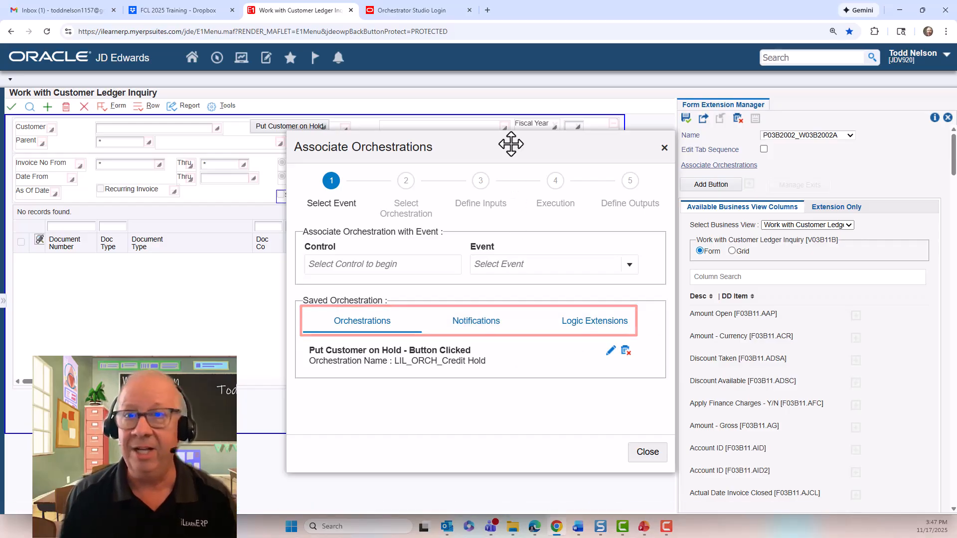
pyautogui.moveTo(511, 145); pyautogui.dragTo(519, 177)
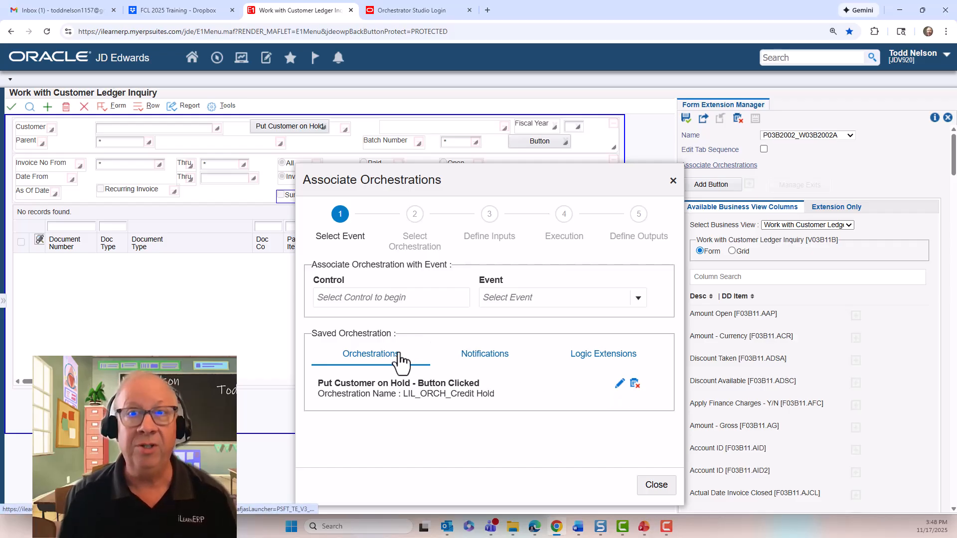
pyautogui.click(365, 303)
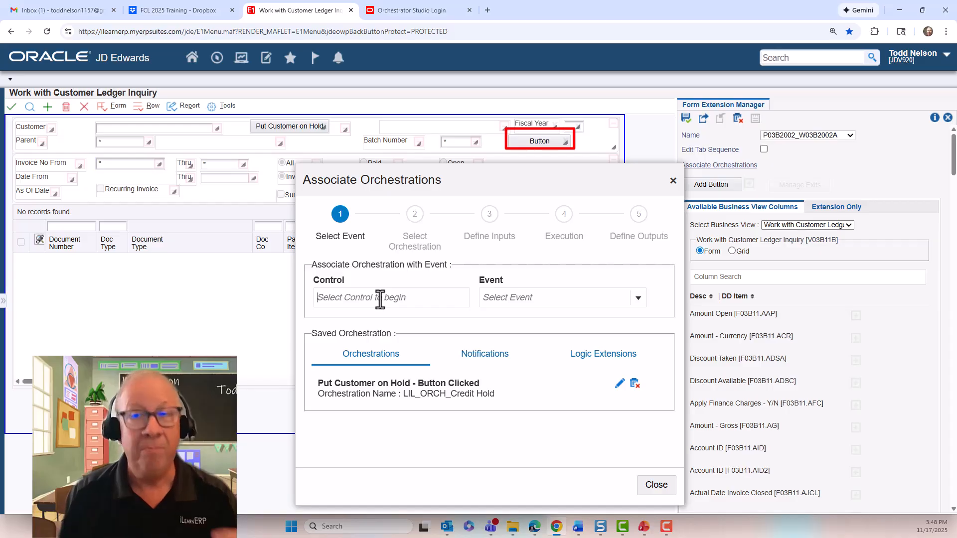
# Associate LIL_ORCH_Credit Hold with the button click, mapping Address Number to LongAddressNumber, and save.
pyautogui.click(124, 164)
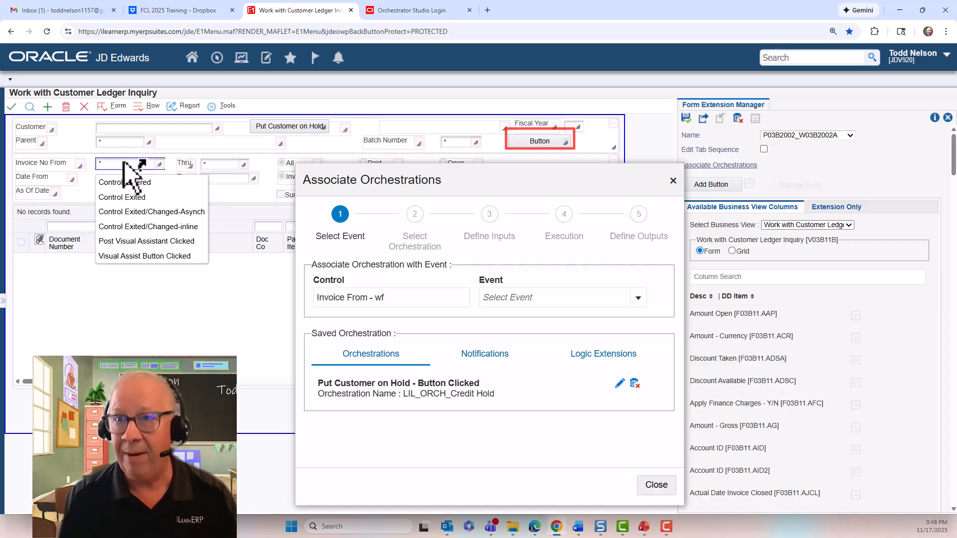
pyautogui.click(151, 212)
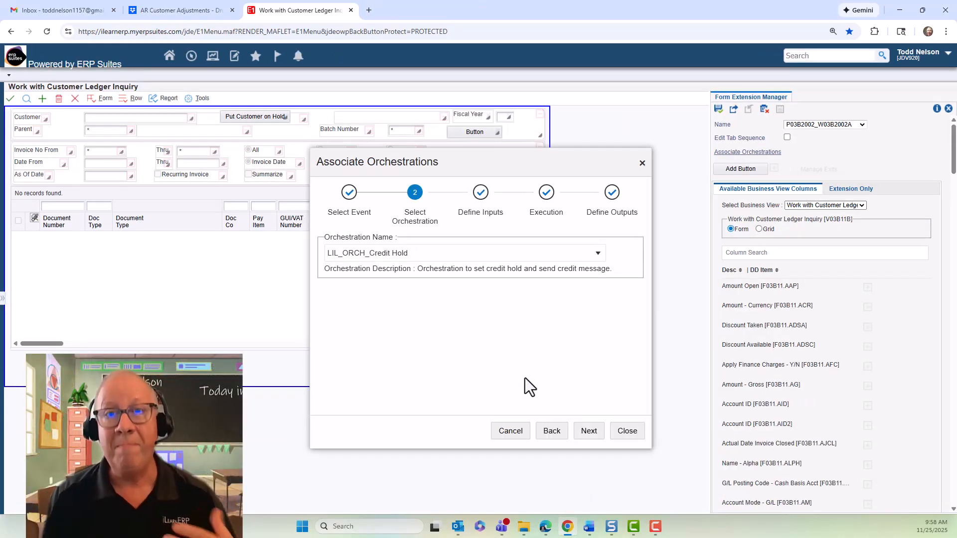
pyautogui.click(593, 429)
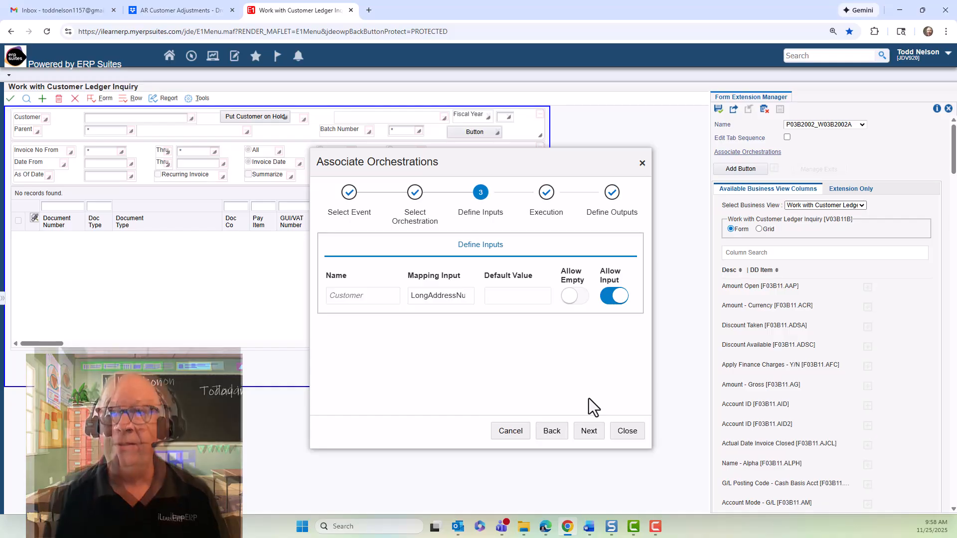
pyautogui.click(586, 432)
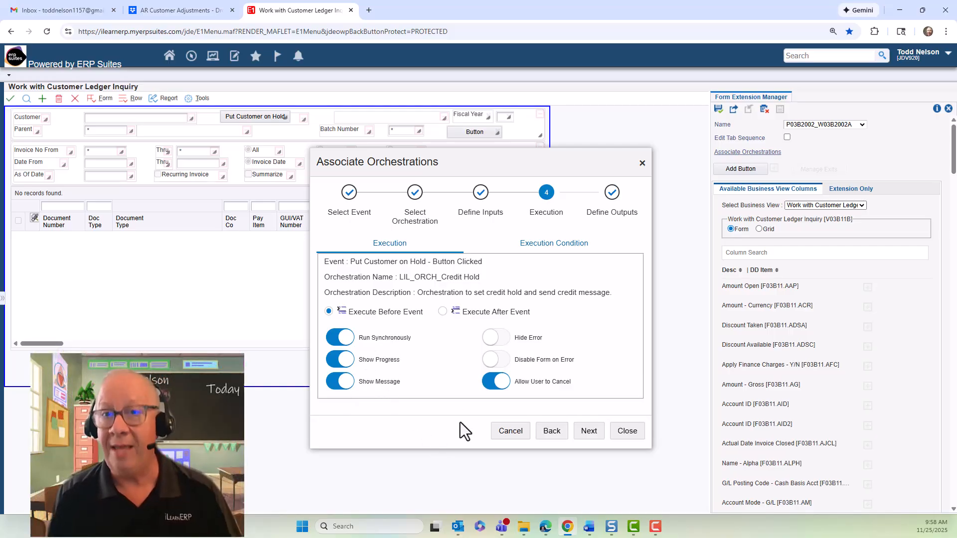
pyautogui.click(590, 431)
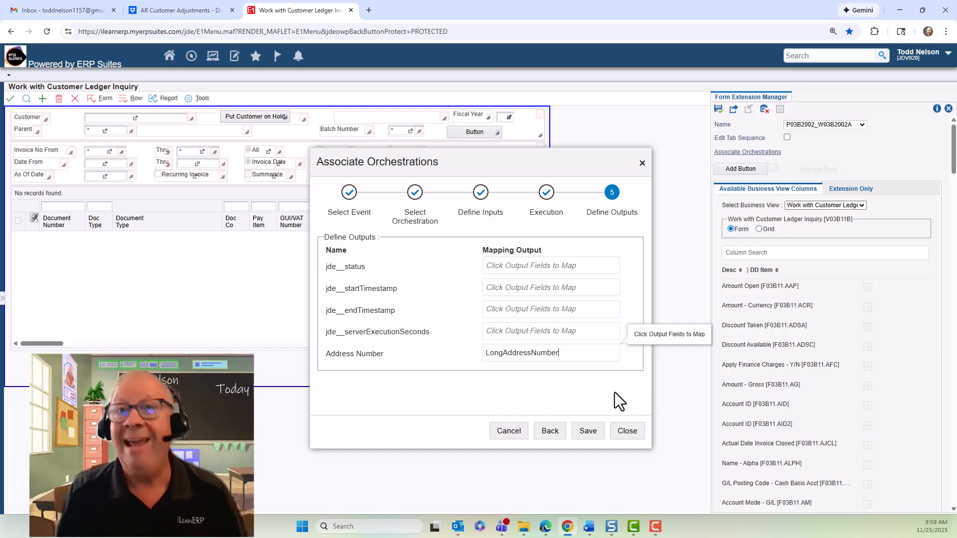
pyautogui.click(586, 432)
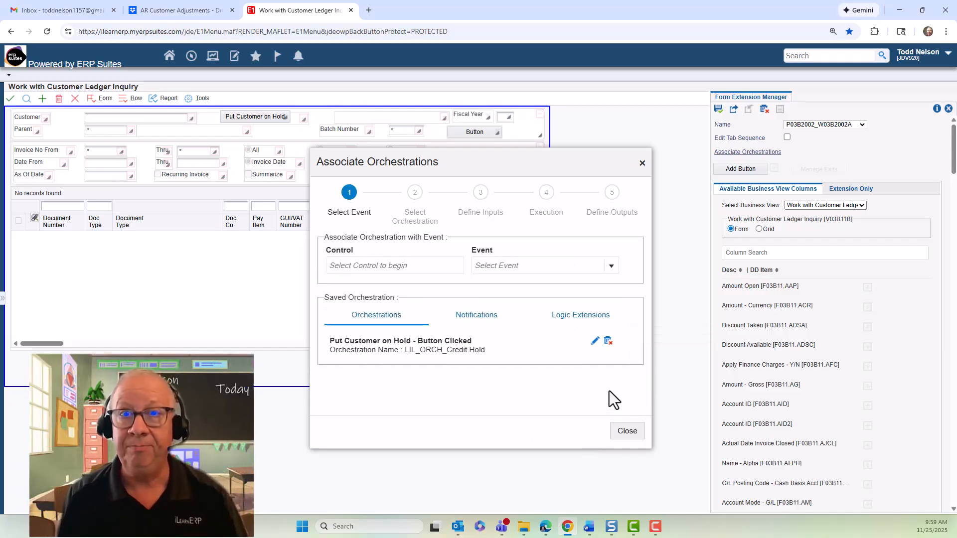
# Close the Associate Orchestrations wizard.
pyautogui.click(623, 431)
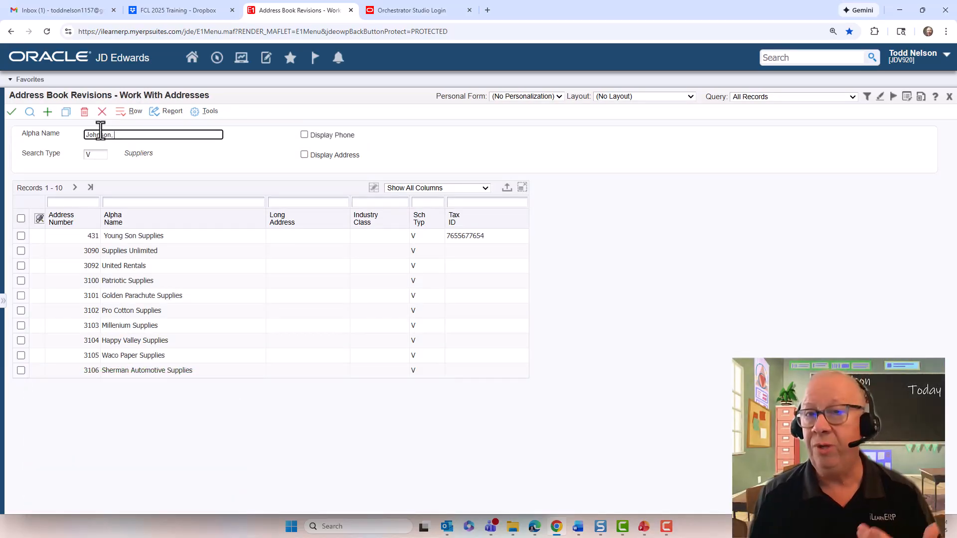
# Clear the Alpha Name search text and start a new blank address book record.
pyautogui.write('Tom')
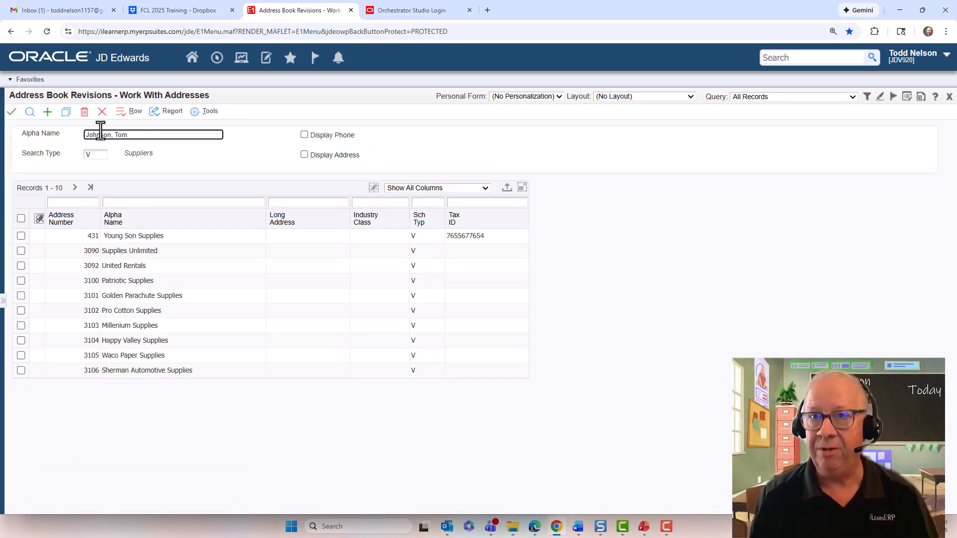
pyautogui.tripleClick(120, 135)
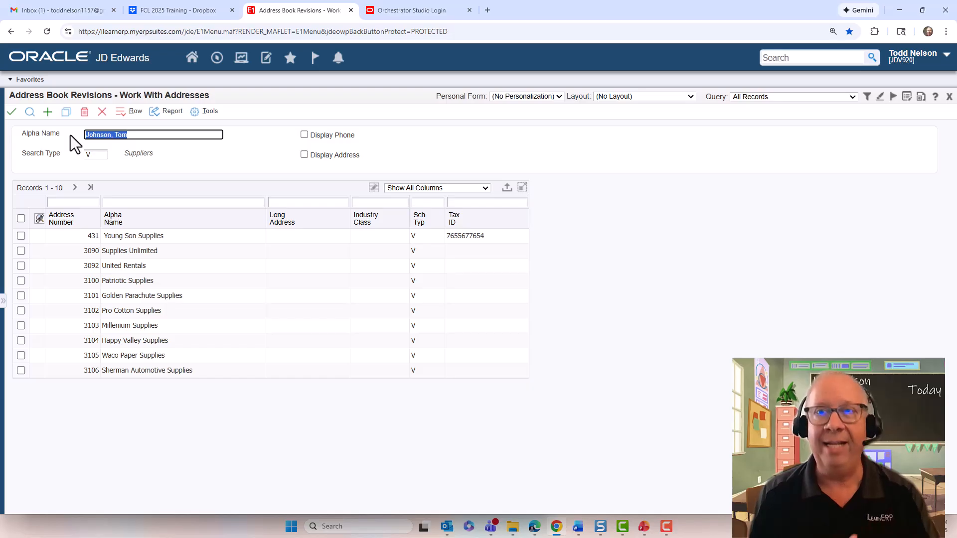
pyautogui.press('BackSpace')
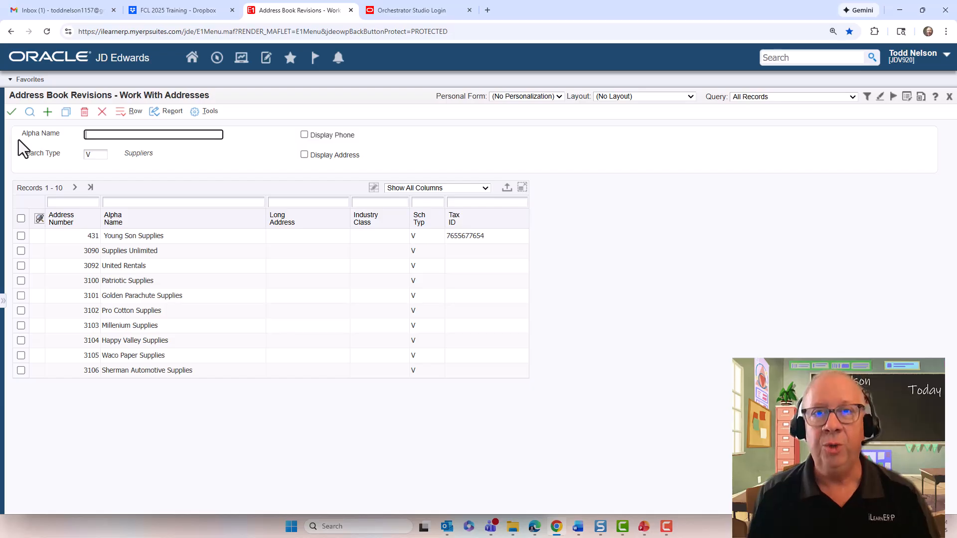
pyautogui.click(48, 114)
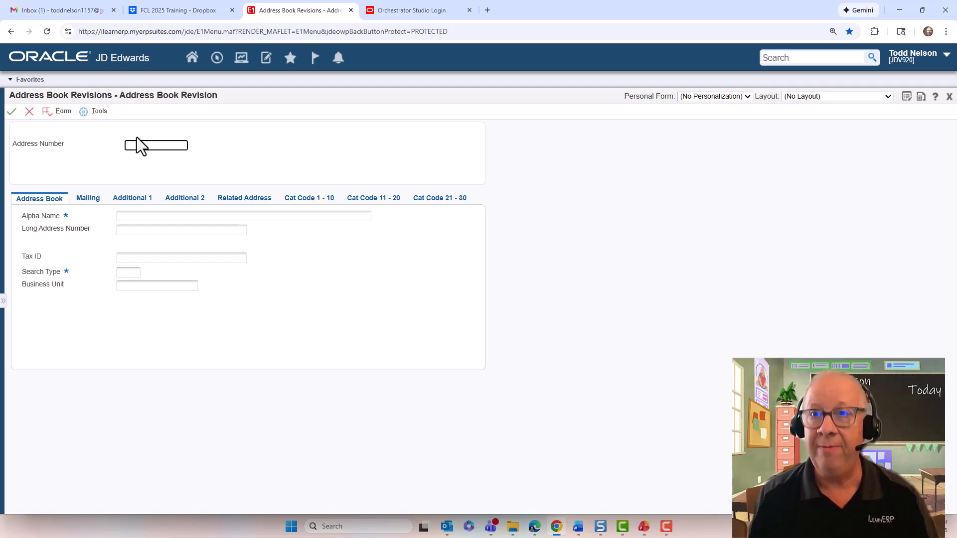
# Enter the new address number, the person's full name as Alpha Name, and Search Type E.
pyautogui.write('12222')
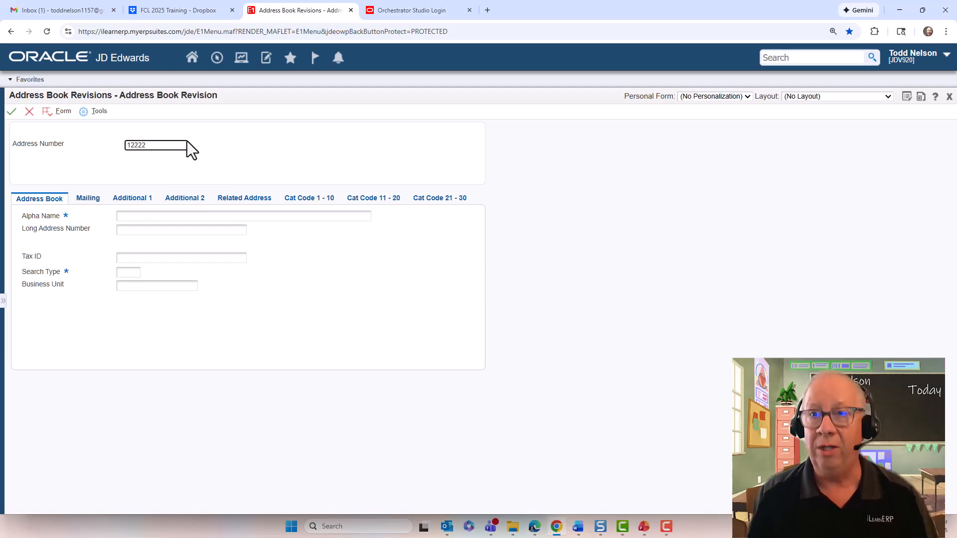
pyautogui.click(165, 216)
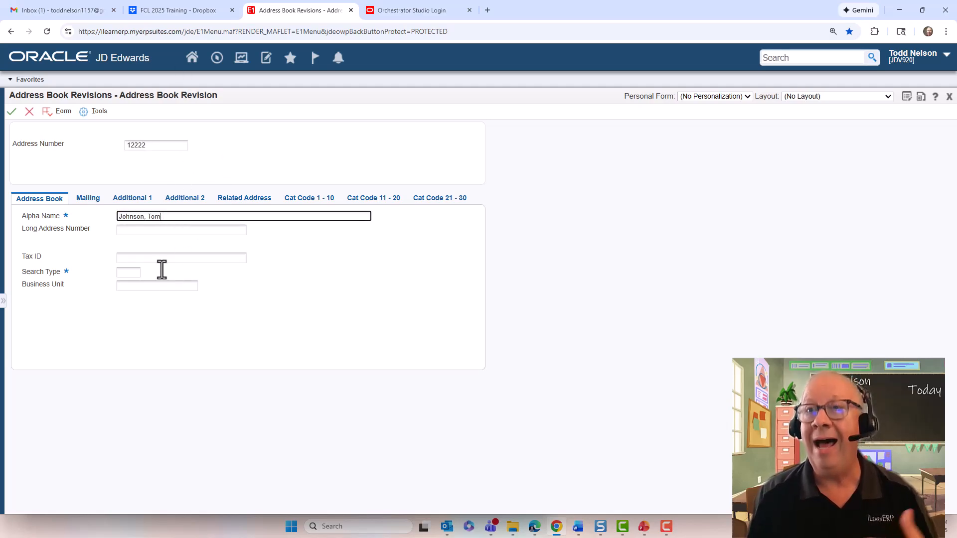
pyautogui.click(130, 273)
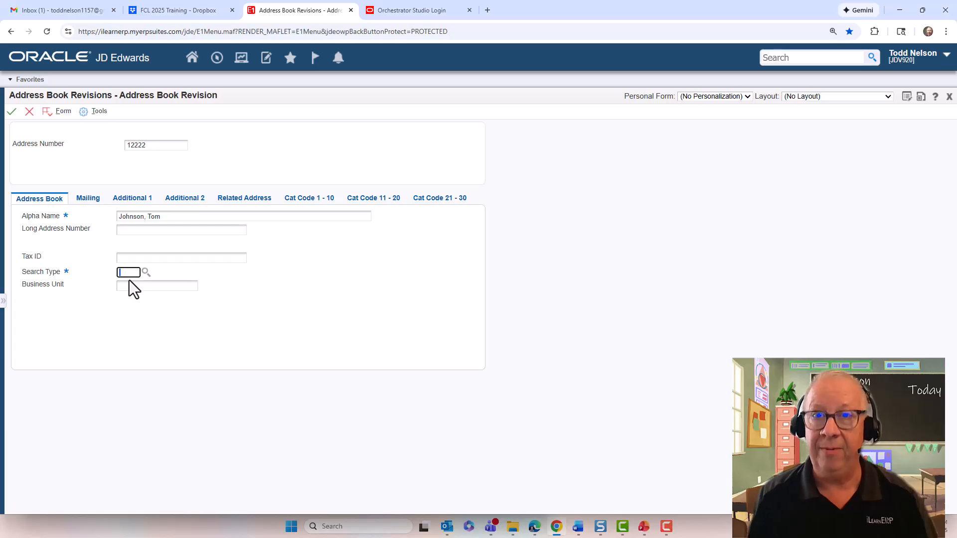
pyautogui.write('E')
pyautogui.press('Tab')
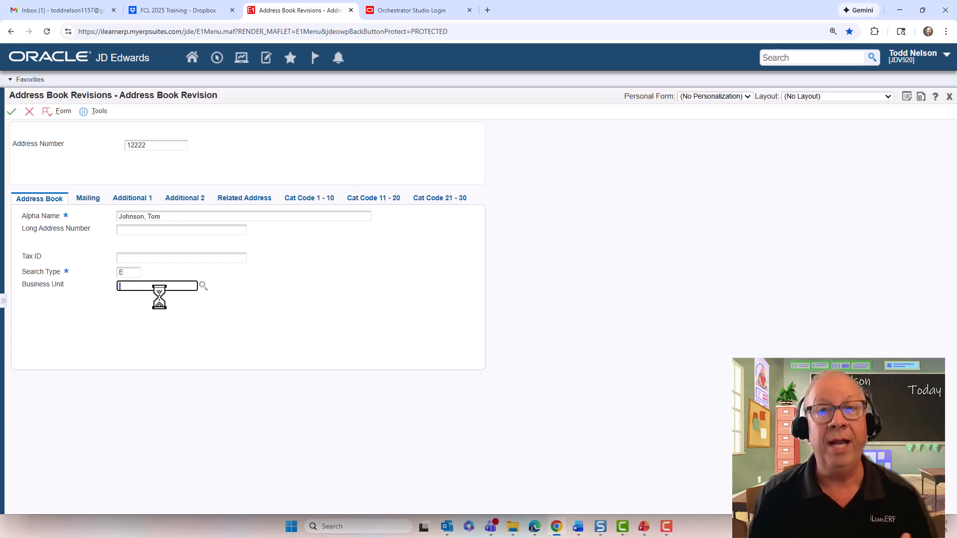